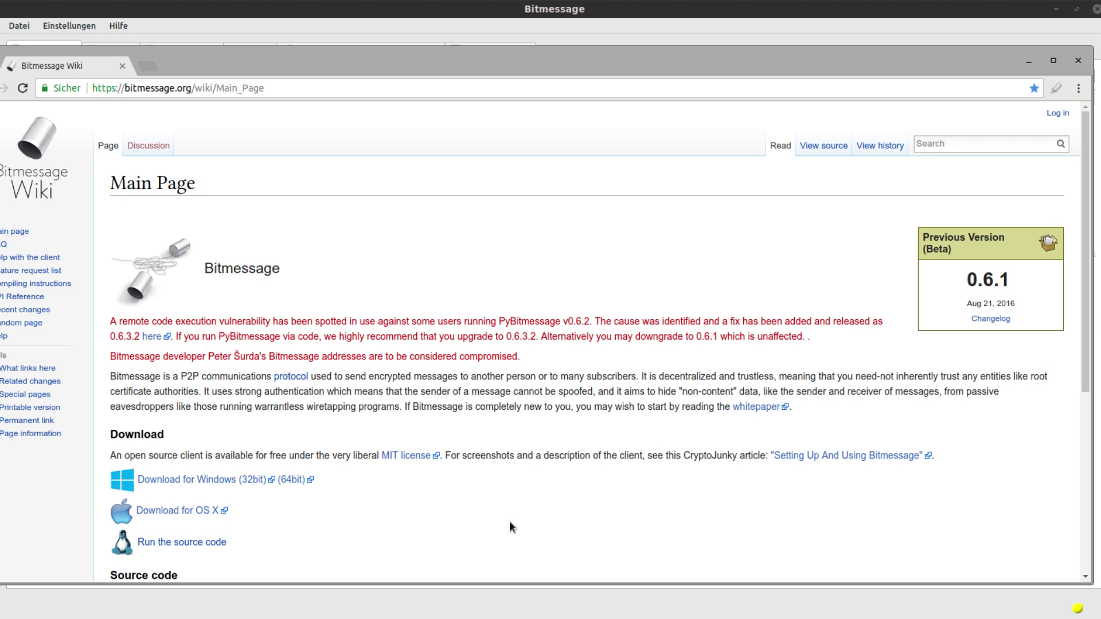
Scroll through the Bitmessage wiki's download section, then close the browser to return to Bitmessage
scroll(475, 449, down, 1)
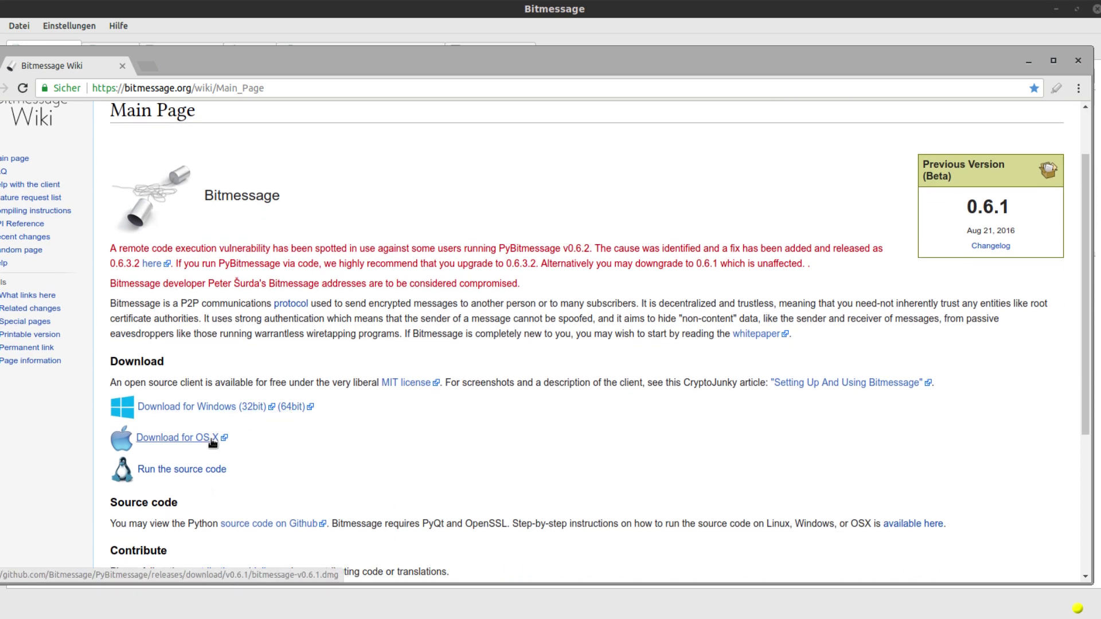
scroll(249, 470, down, 1)
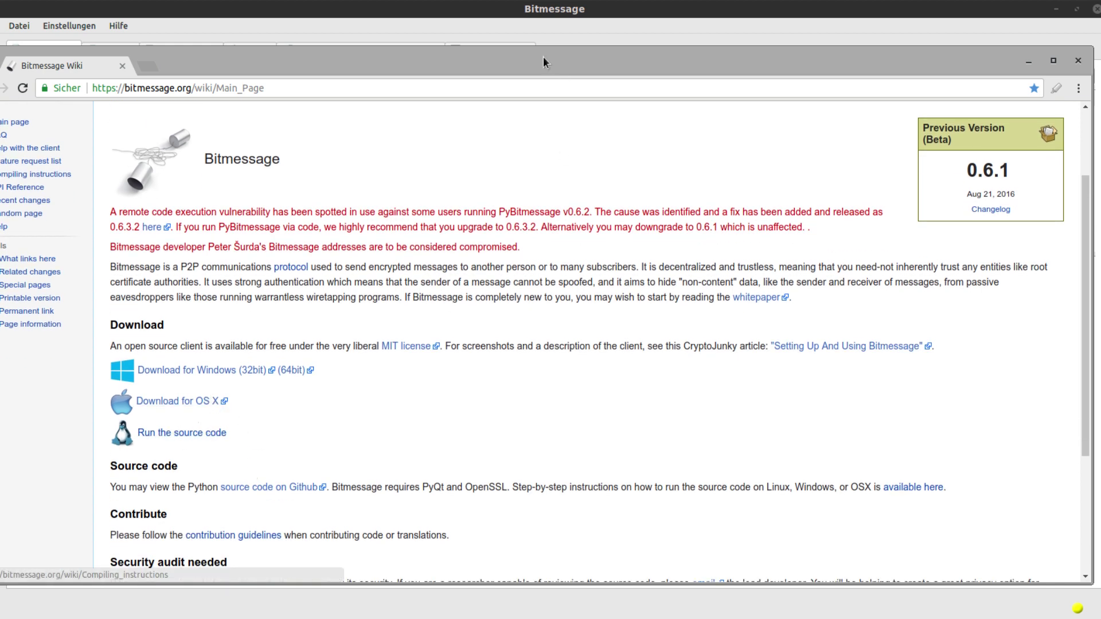
drag(473, 68, 503, 68)
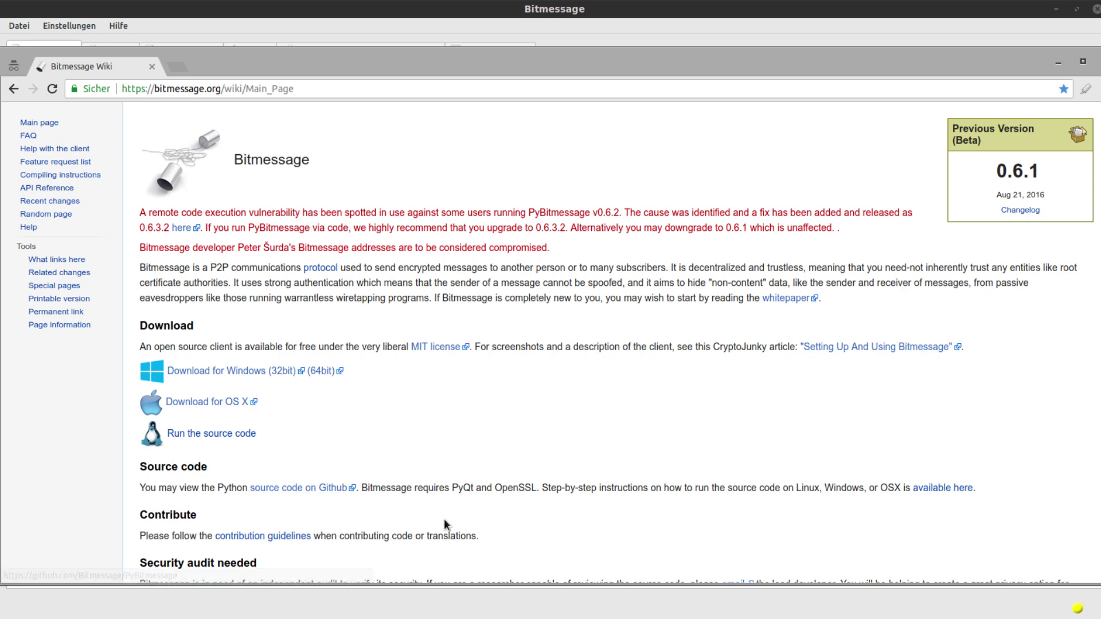
scroll(526, 512, down, 1)
scroll(526, 510, up, 3)
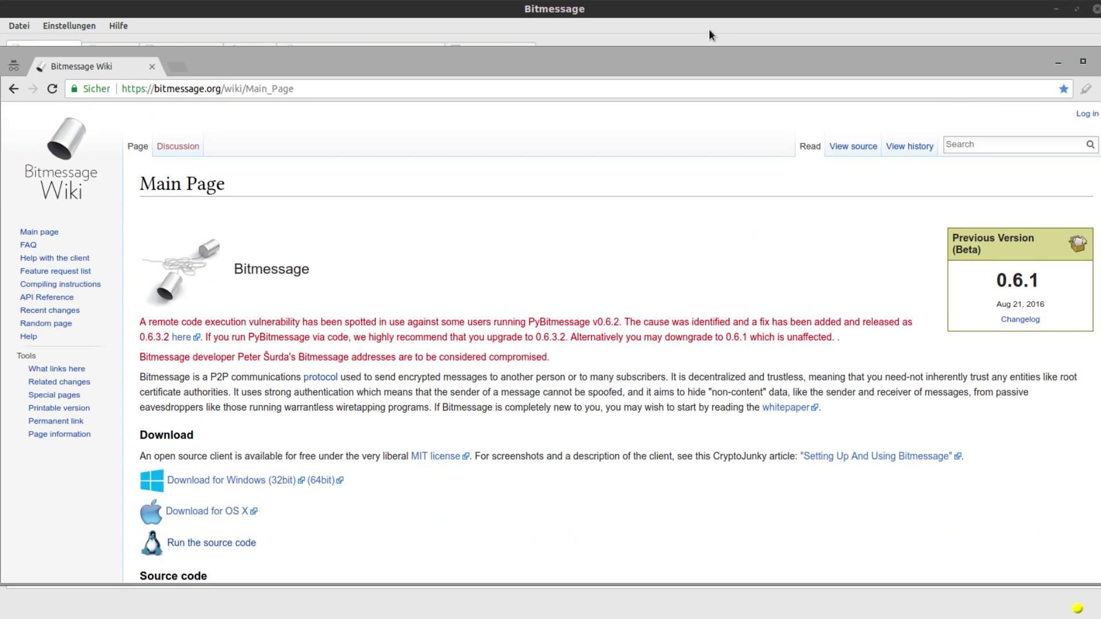
click(670, 19)
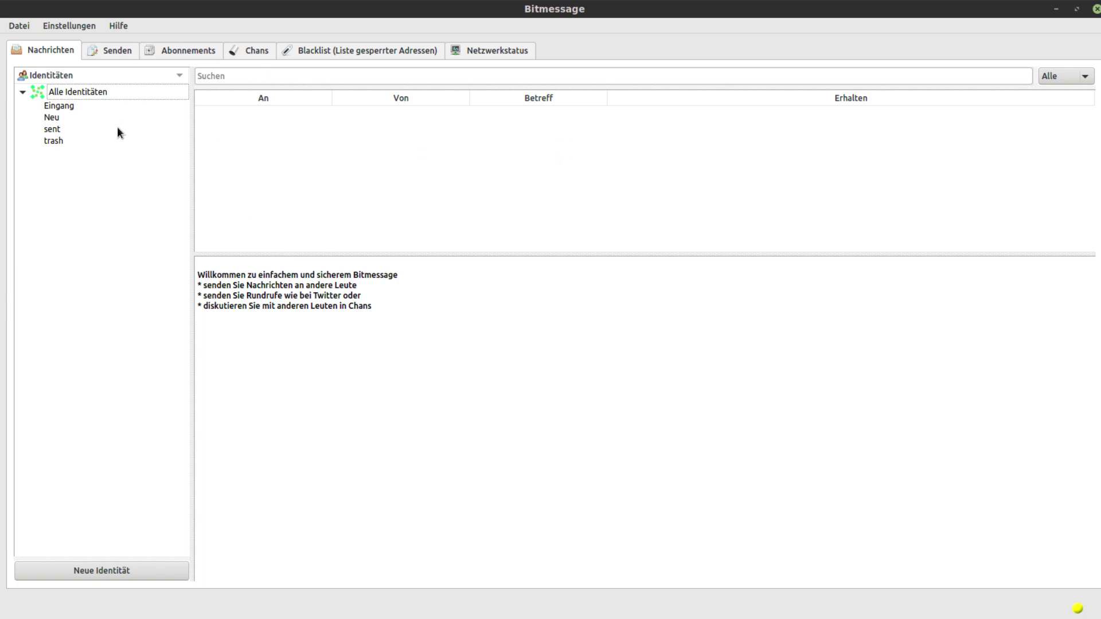
Set the network proxy type to SOCKS5 at localhost port 9050 and save the settings
click(85, 25)
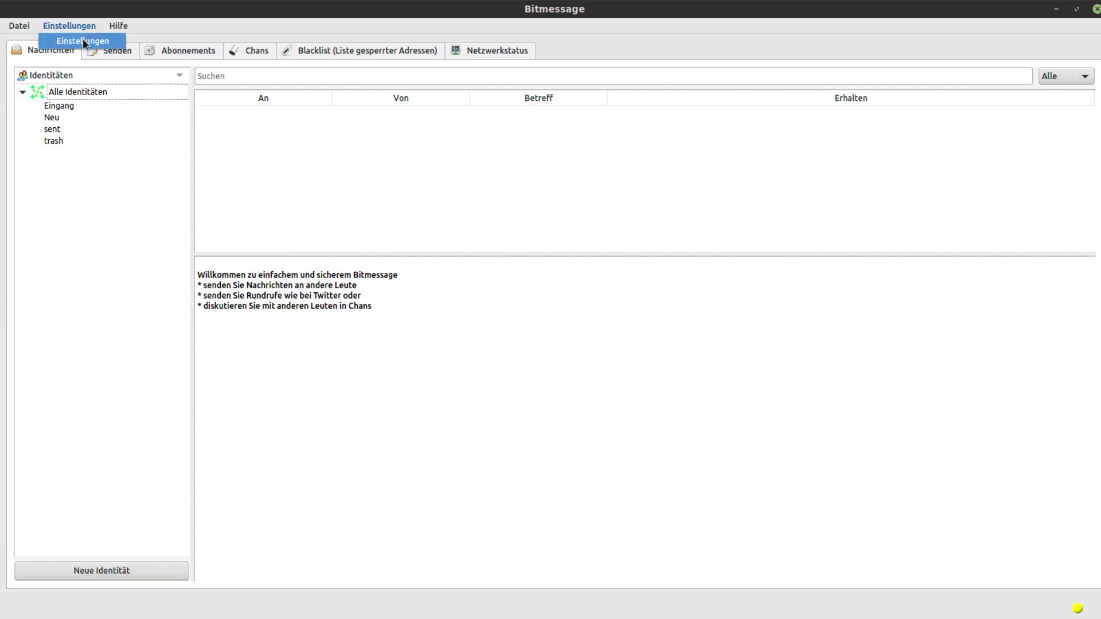
click(83, 39)
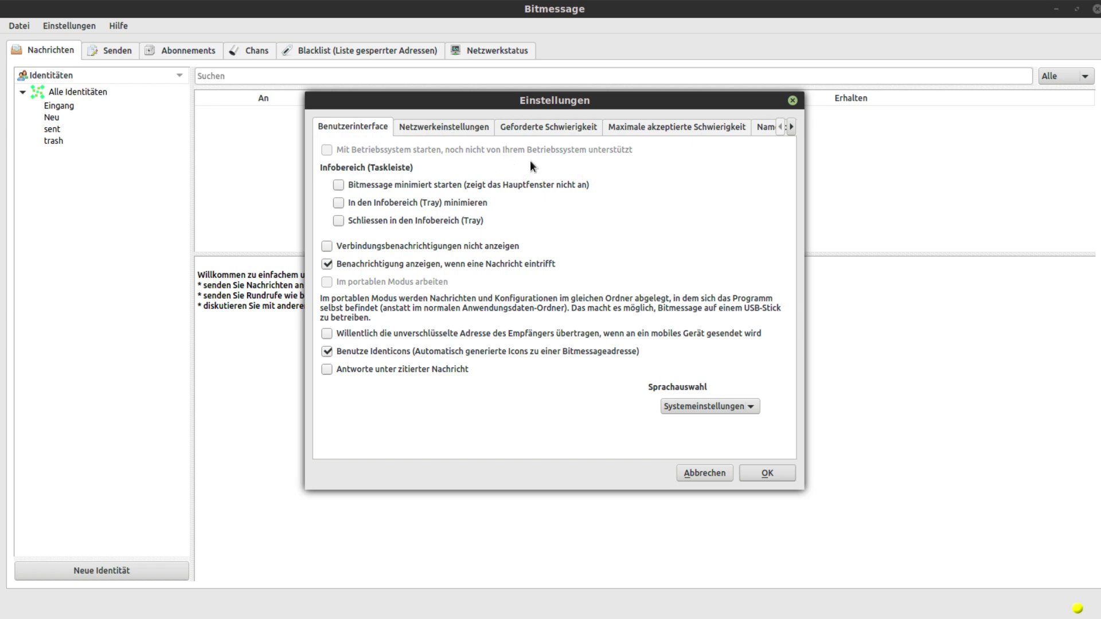
click(462, 129)
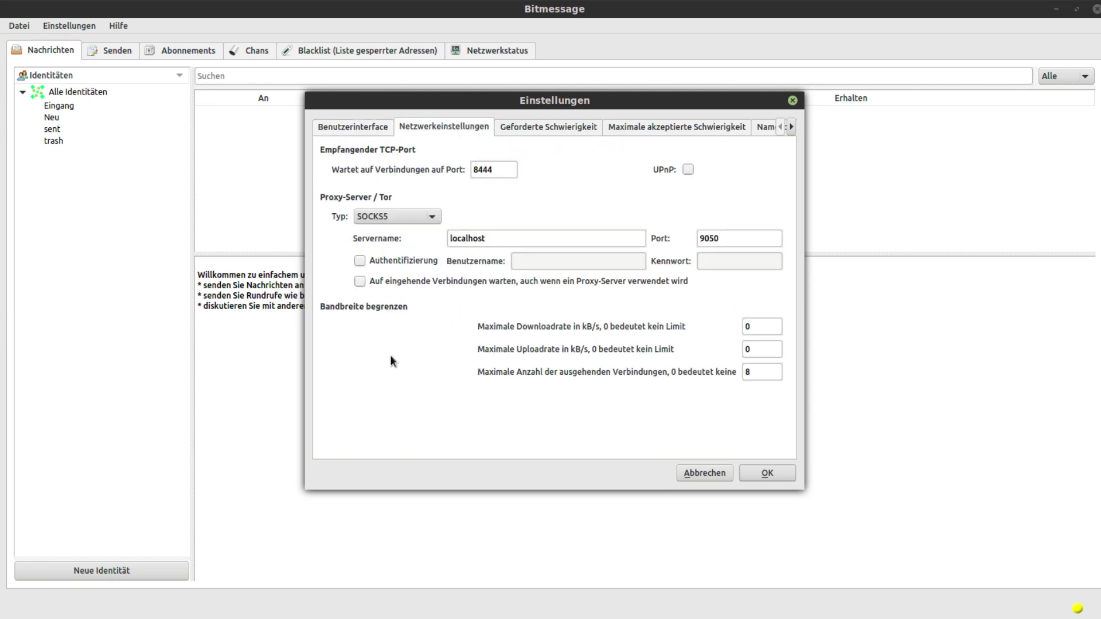
click(380, 221)
click(484, 205)
click(789, 476)
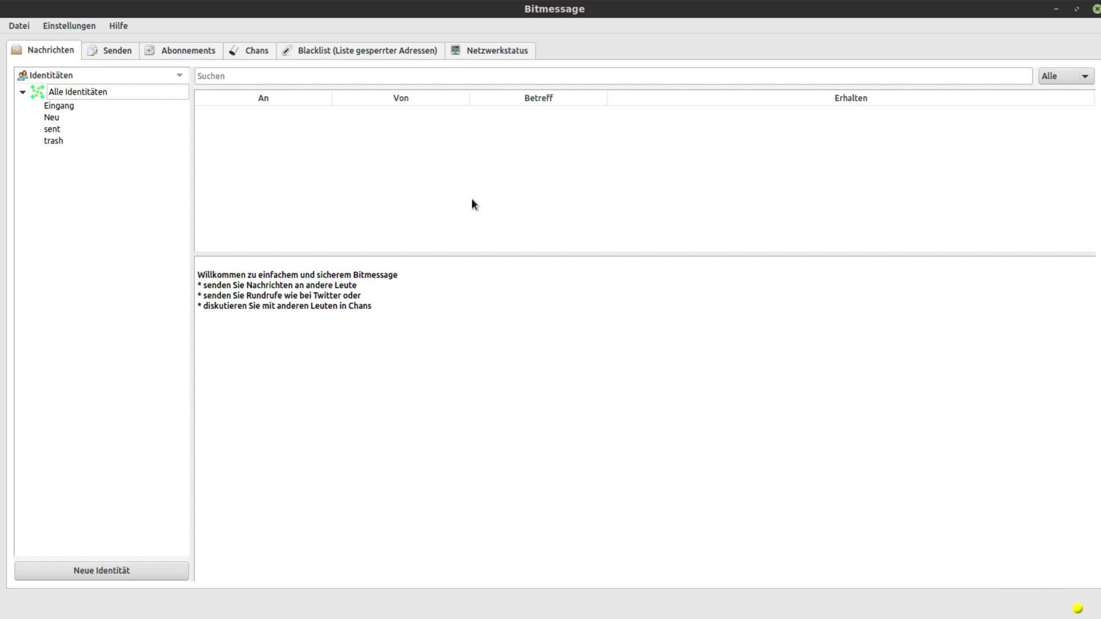
Show the Netzwerkstatus tab with its six peer connections, including .onion peers
click(474, 53)
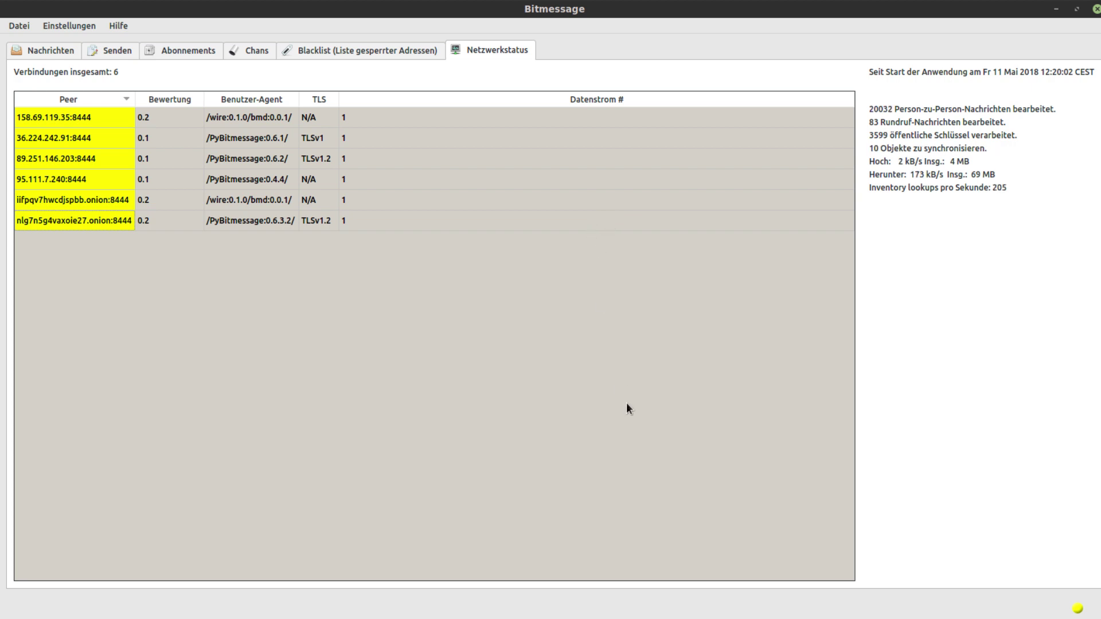
Switch back to the Nachrichten tab with the welcome message and identities list
click(70, 53)
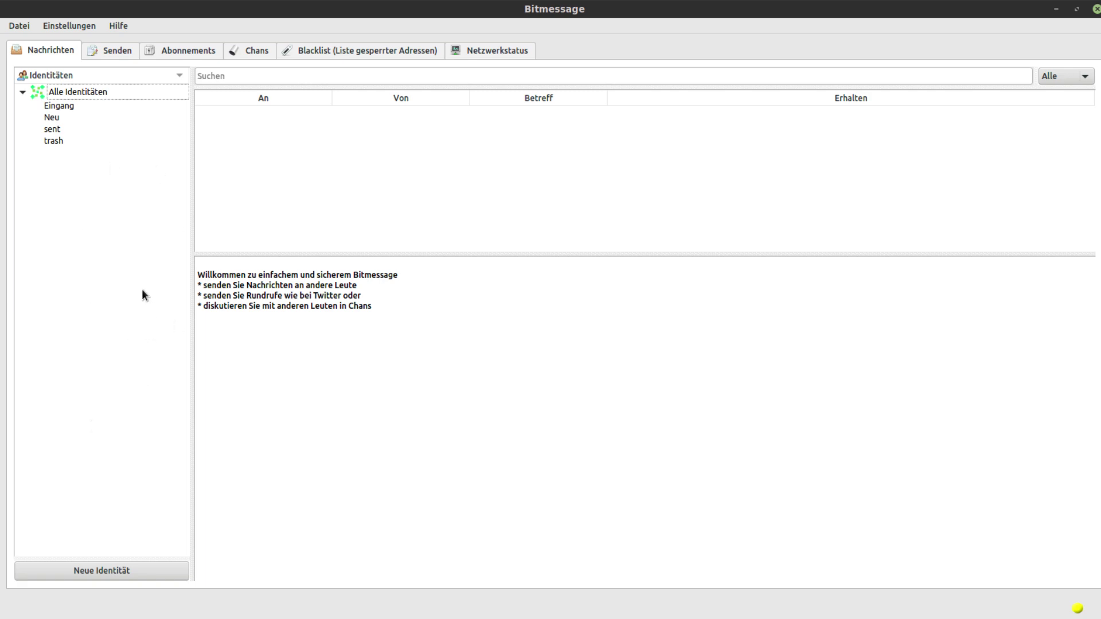
Browse the Senden, Abonnements, Chans and Blacklist tabs, then start creating a new identity from Nachrichten
click(118, 51)
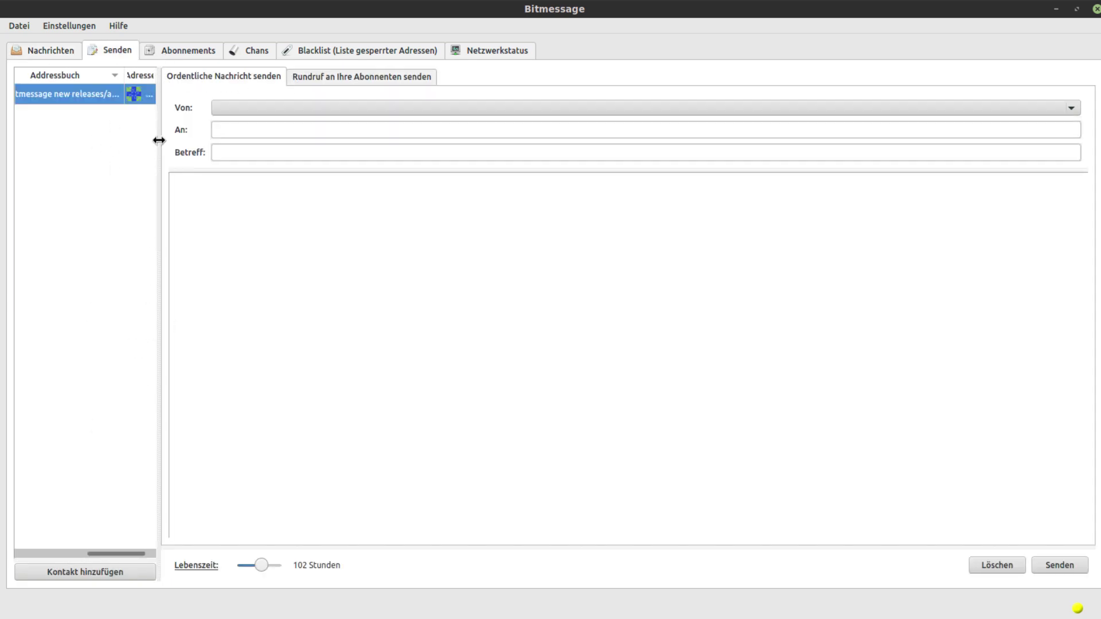
mouse_move(160, 140)
mouse_down()
mouse_move(429, 139)
mouse_move(177, 135)
mouse_up()
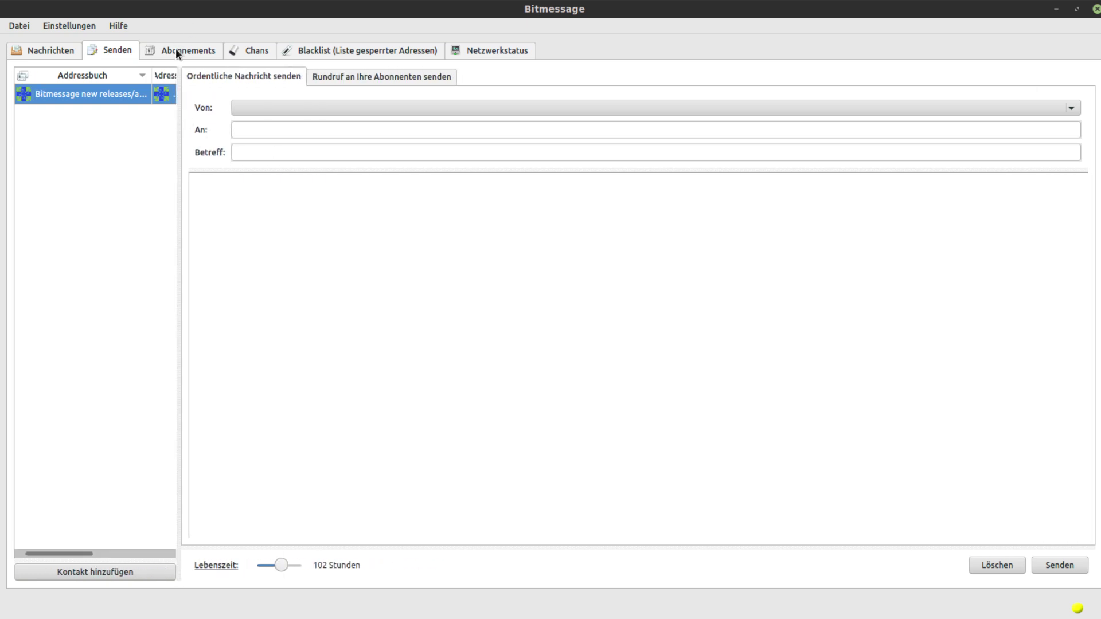
click(179, 49)
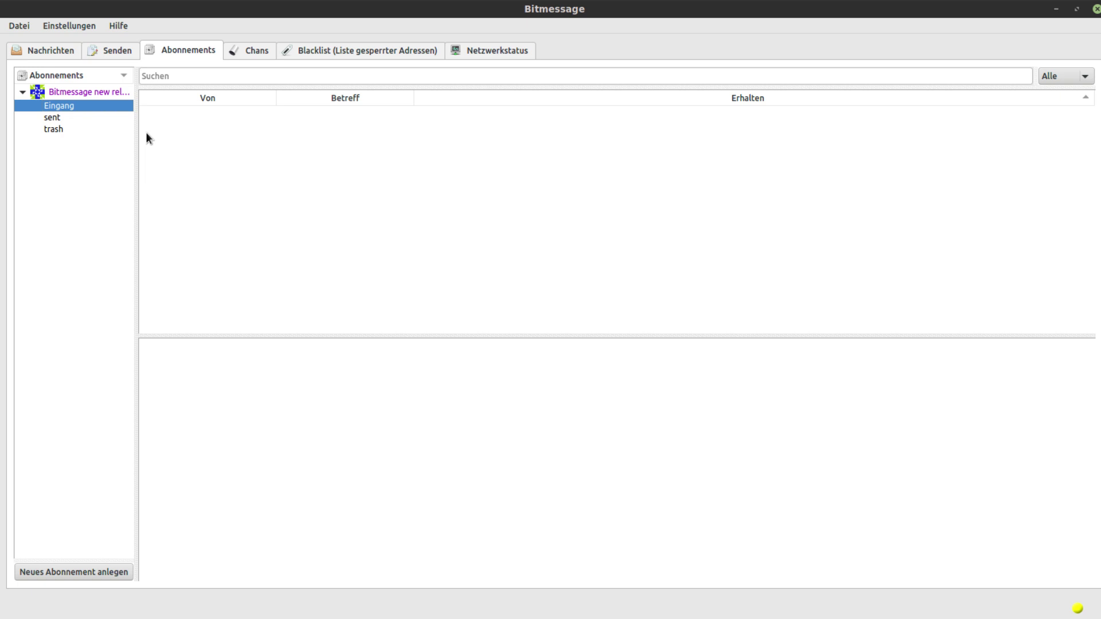
click(248, 56)
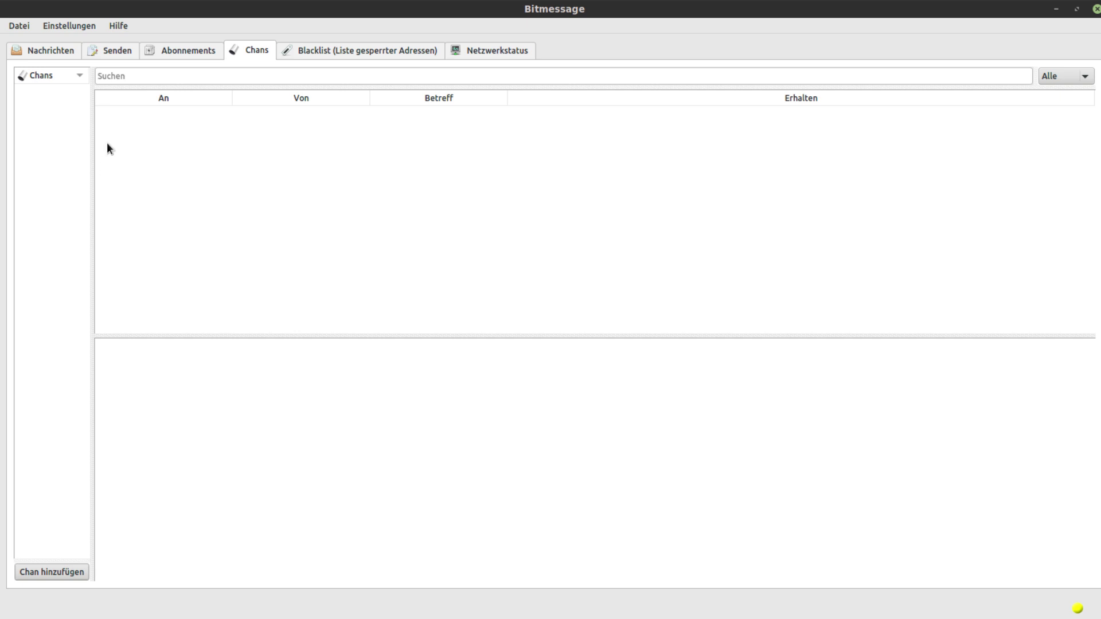
click(365, 57)
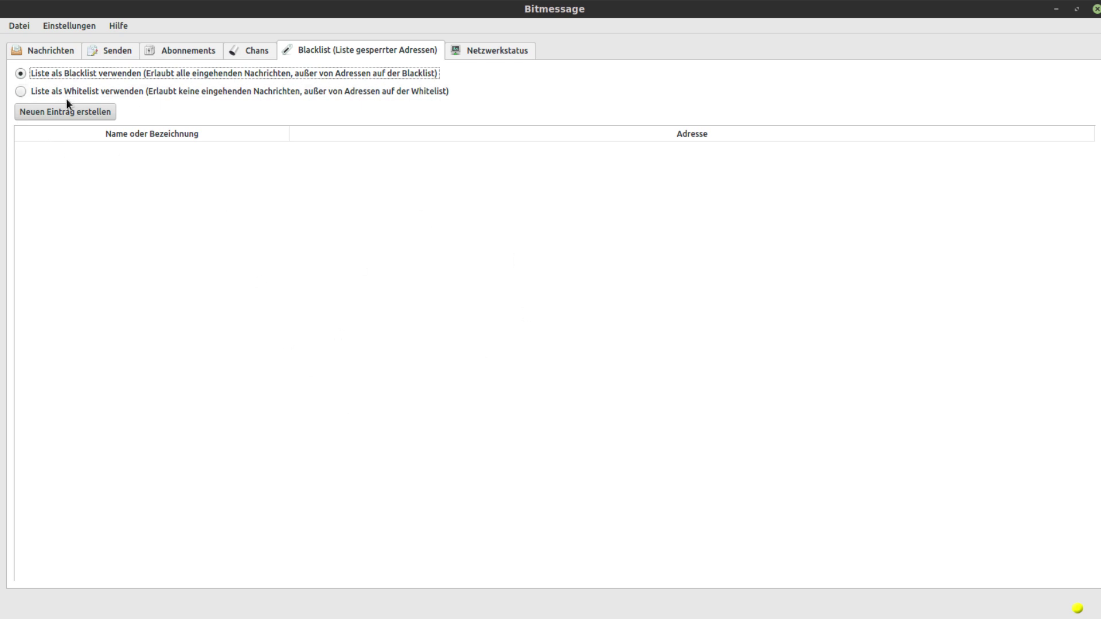
click(30, 50)
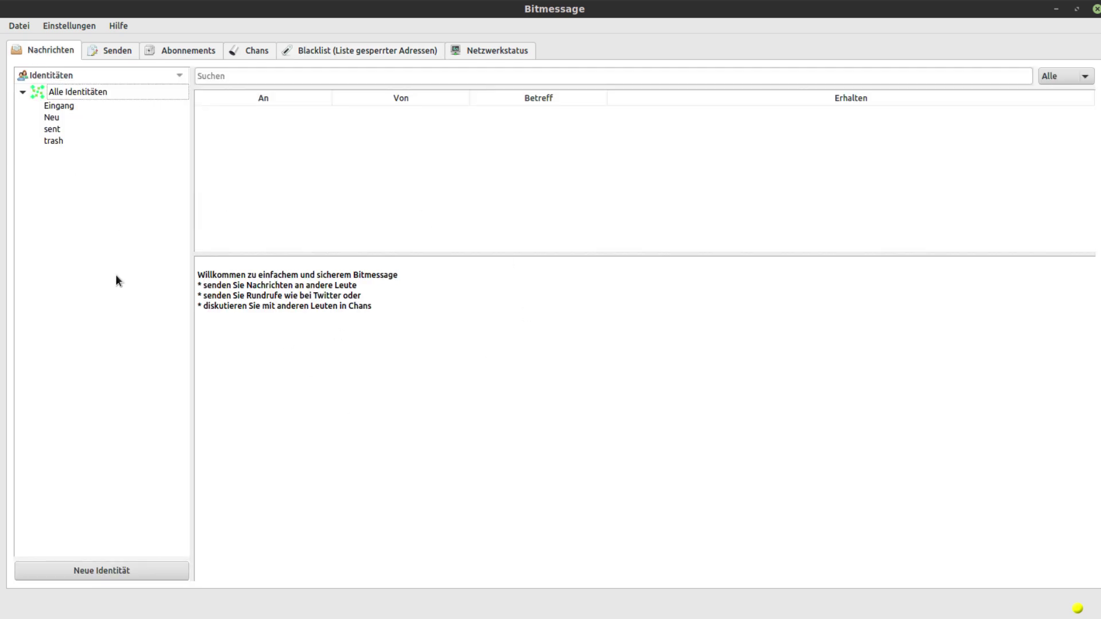
click(151, 571)
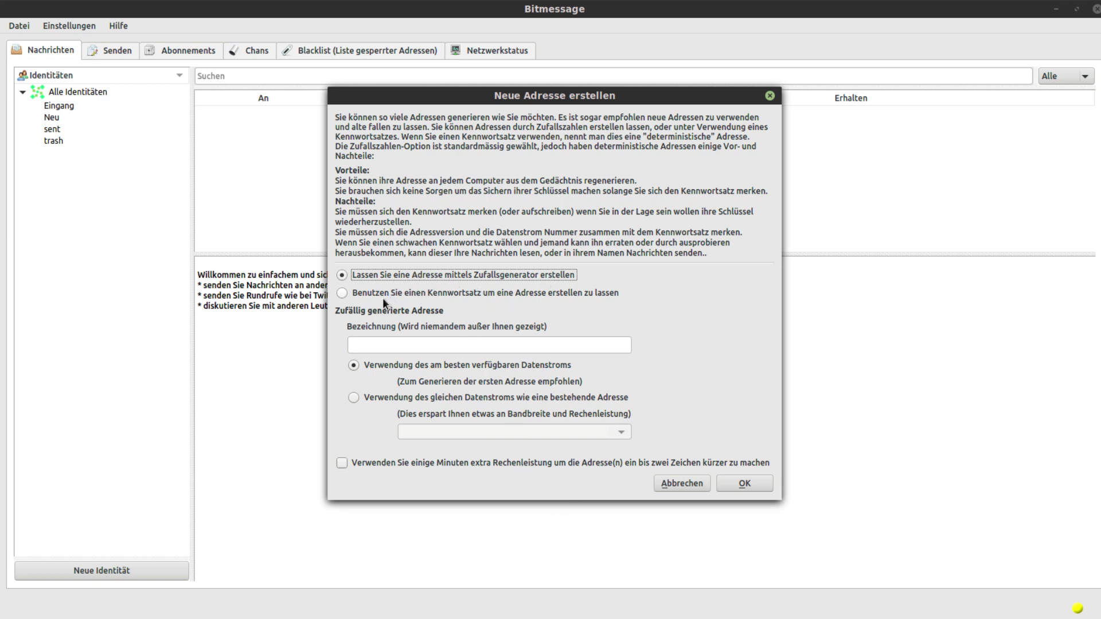
Create a random-number identity labelled 'Youtube-BM' with the standard address length
click(367, 294)
click(369, 277)
click(419, 345)
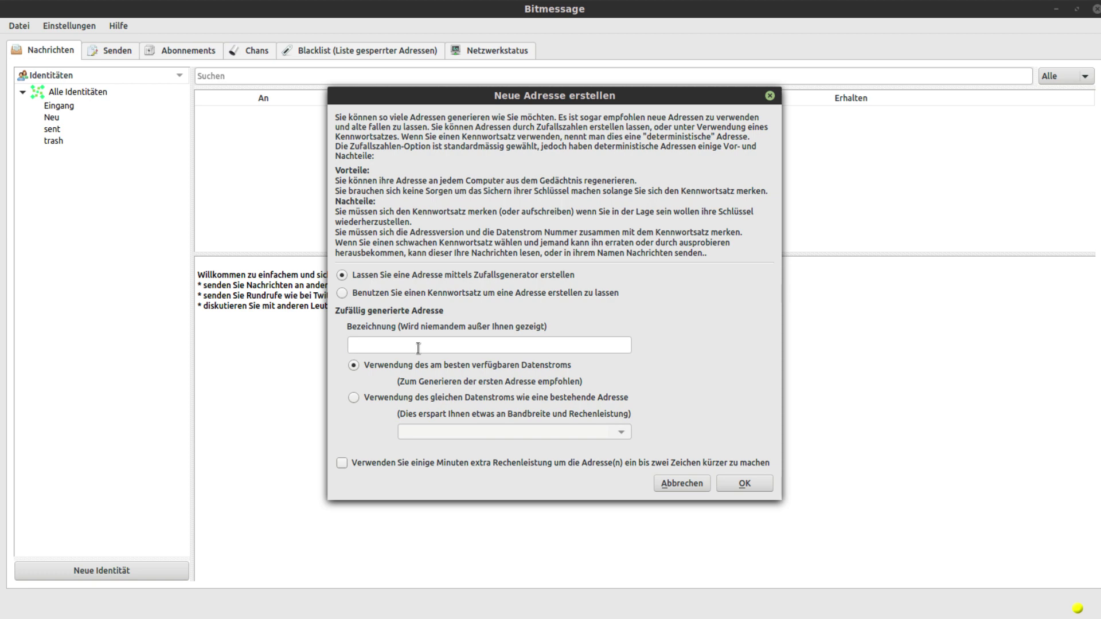
text(Youtube-BM)
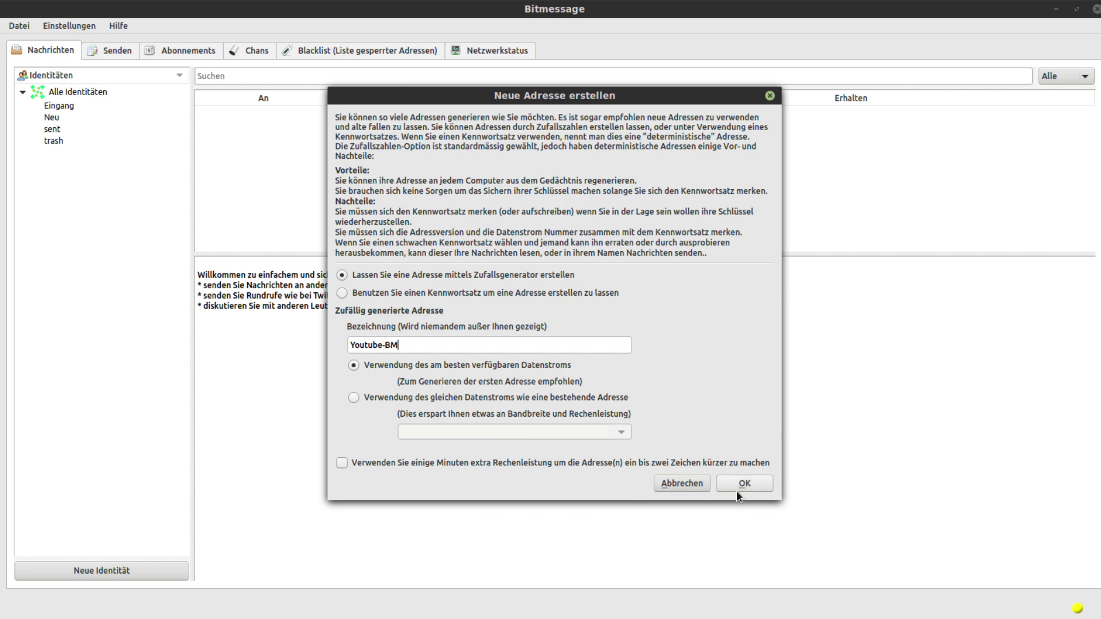
click(734, 463)
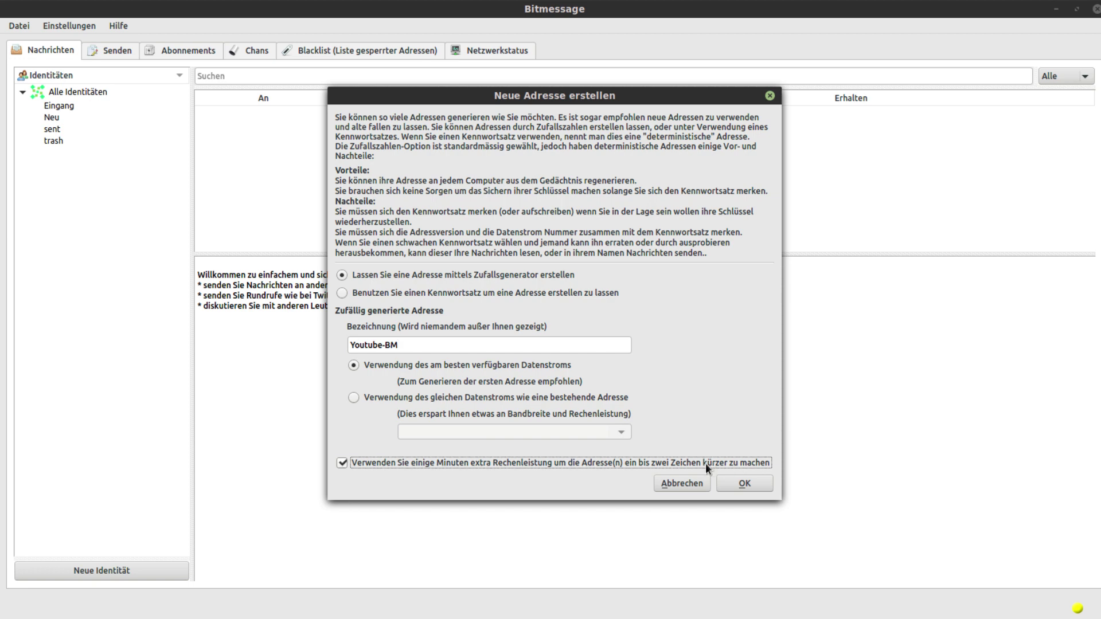
click(682, 463)
click(757, 485)
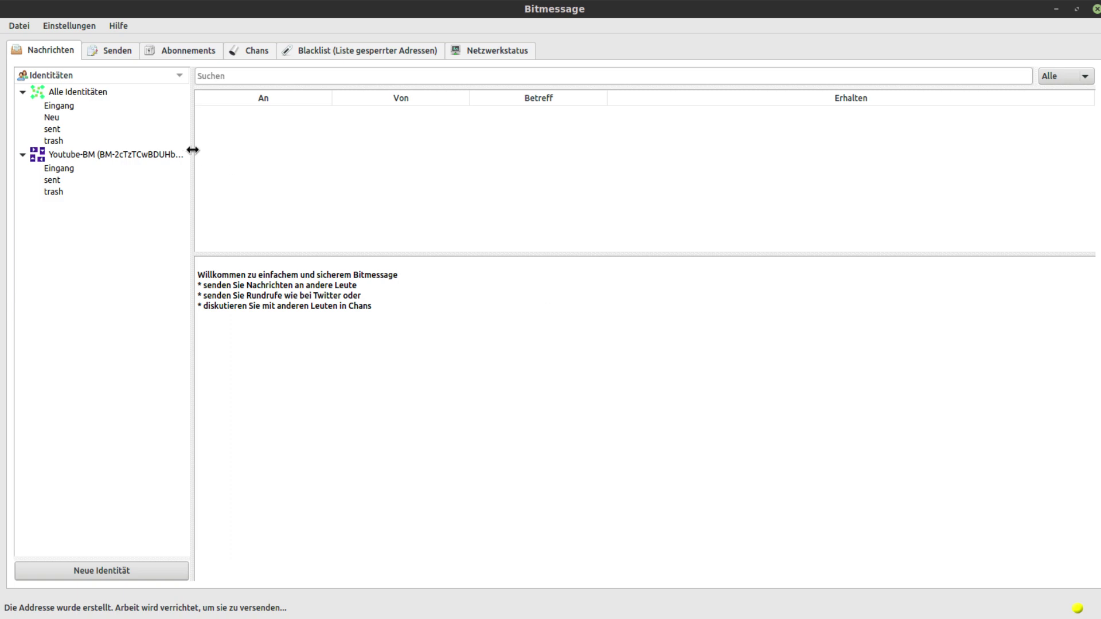
Widen the identities panel to view the full Youtube-BM address and its mailbox
drag(192, 151, 344, 155)
click(161, 157)
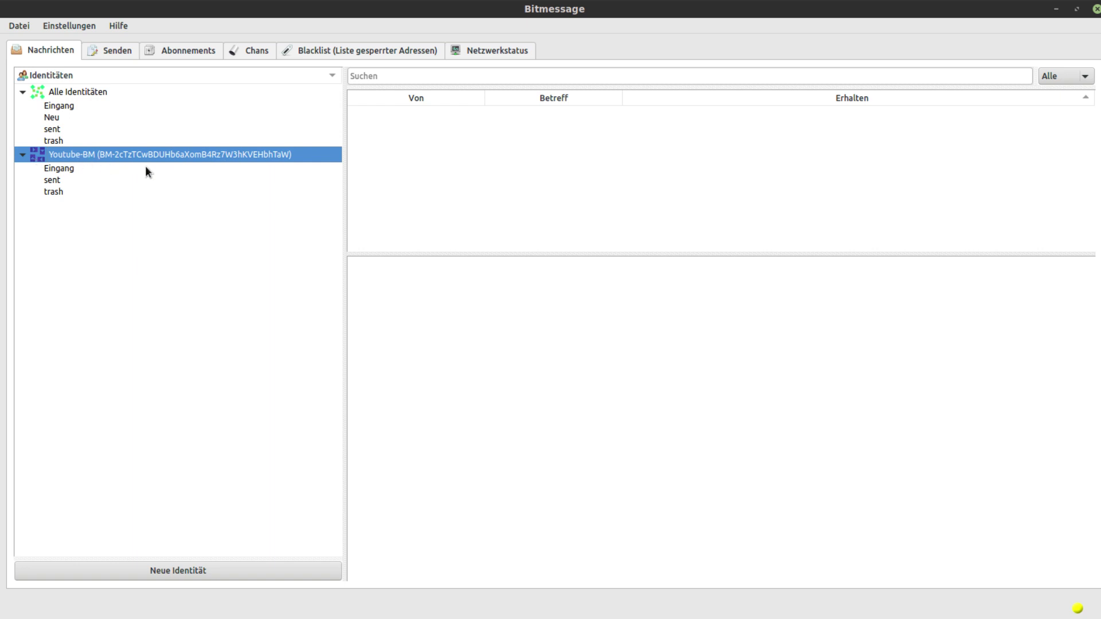
drag(345, 173, 232, 172)
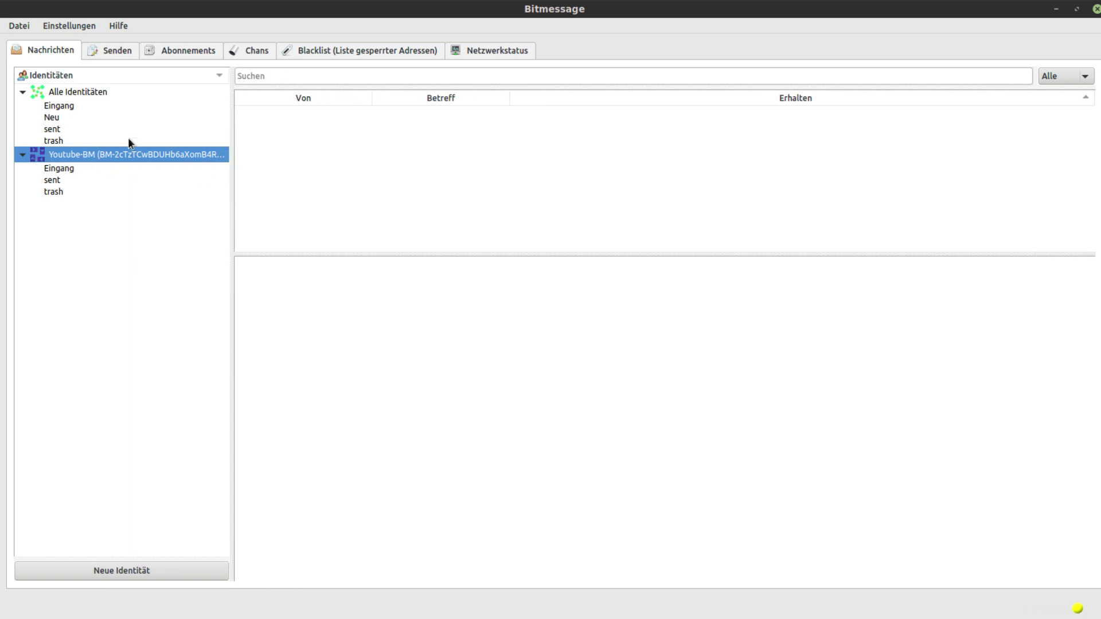
Show the 'Rundruf an Ihre Abonnenten senden' form, checking Youtube-BM's context menu along the way
click(118, 50)
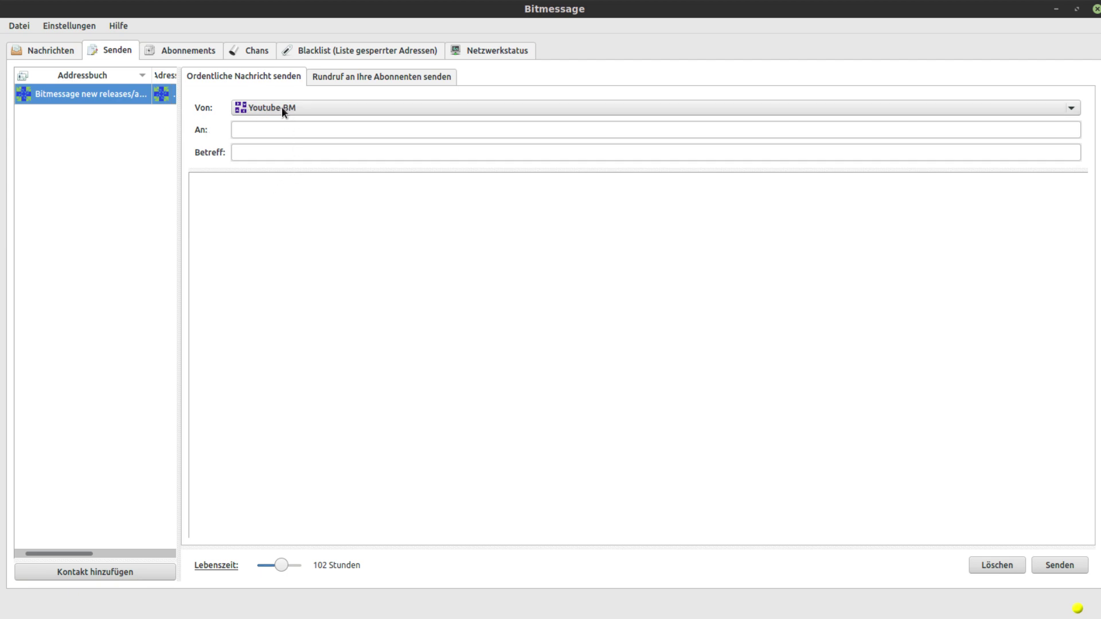
click(342, 79)
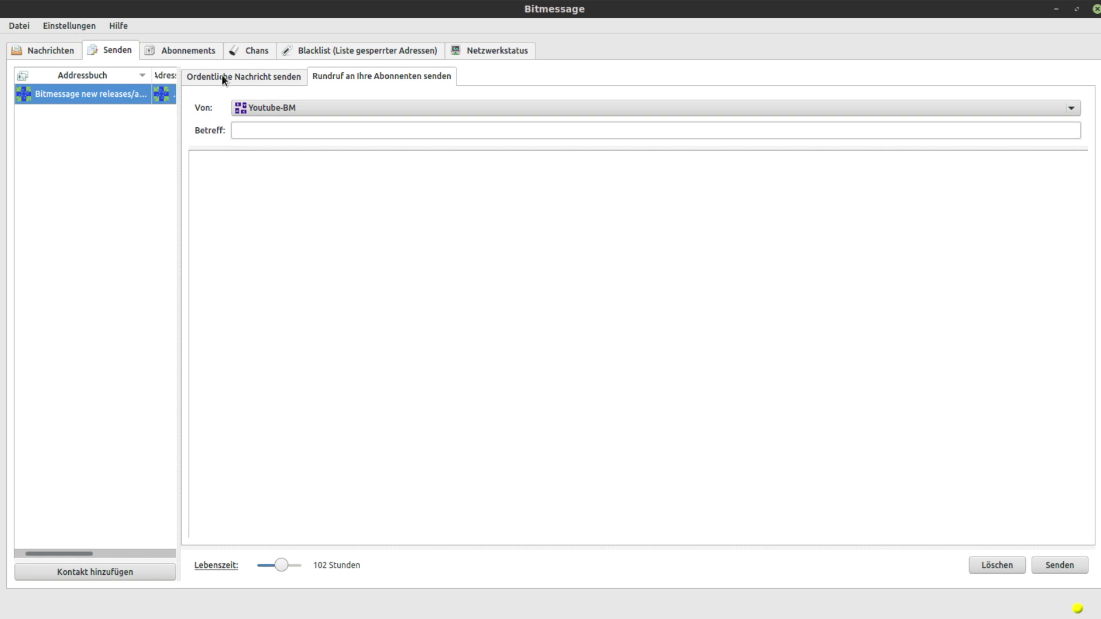
click(38, 54)
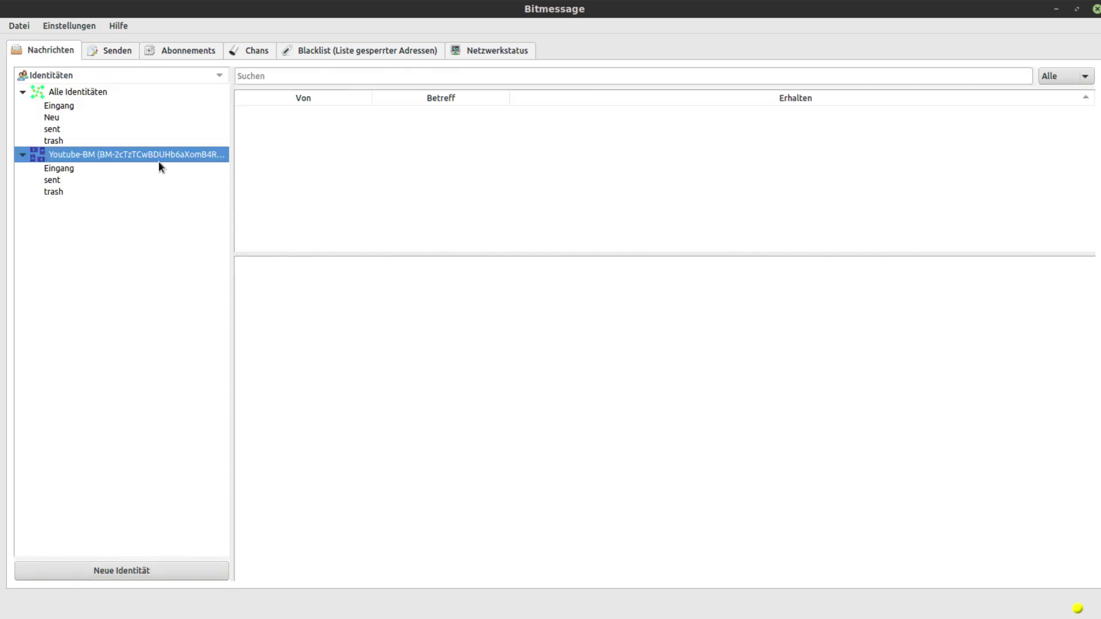
right_click(140, 161)
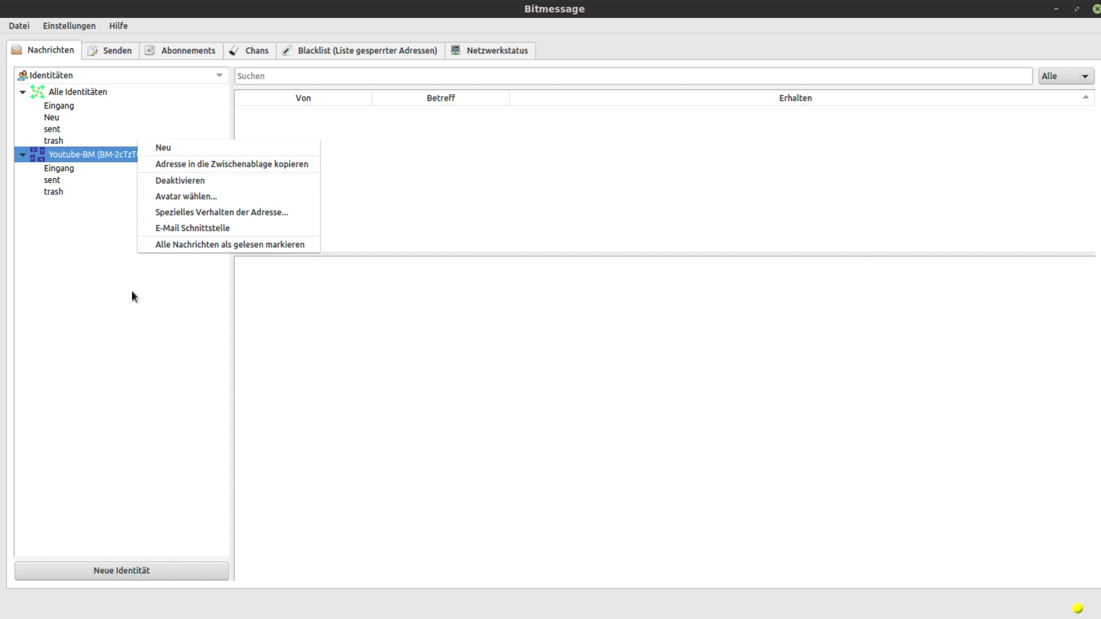
click(117, 359)
click(117, 52)
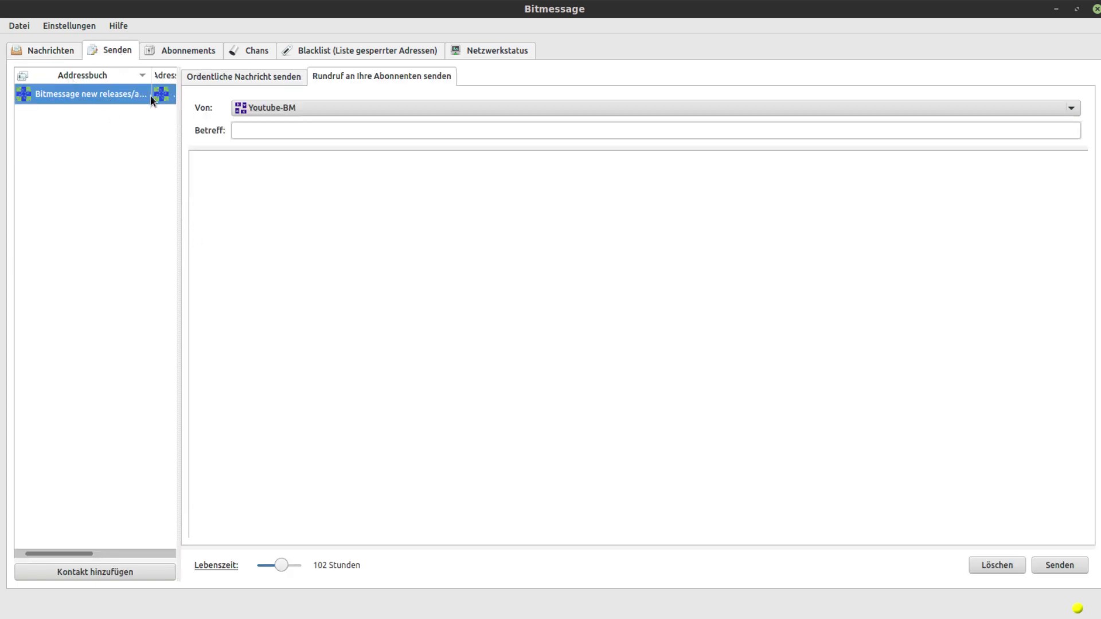
Send a 'Test' message reading 'This is a test' to the announcements contact with a 1 Stunde lifetime
click(257, 80)
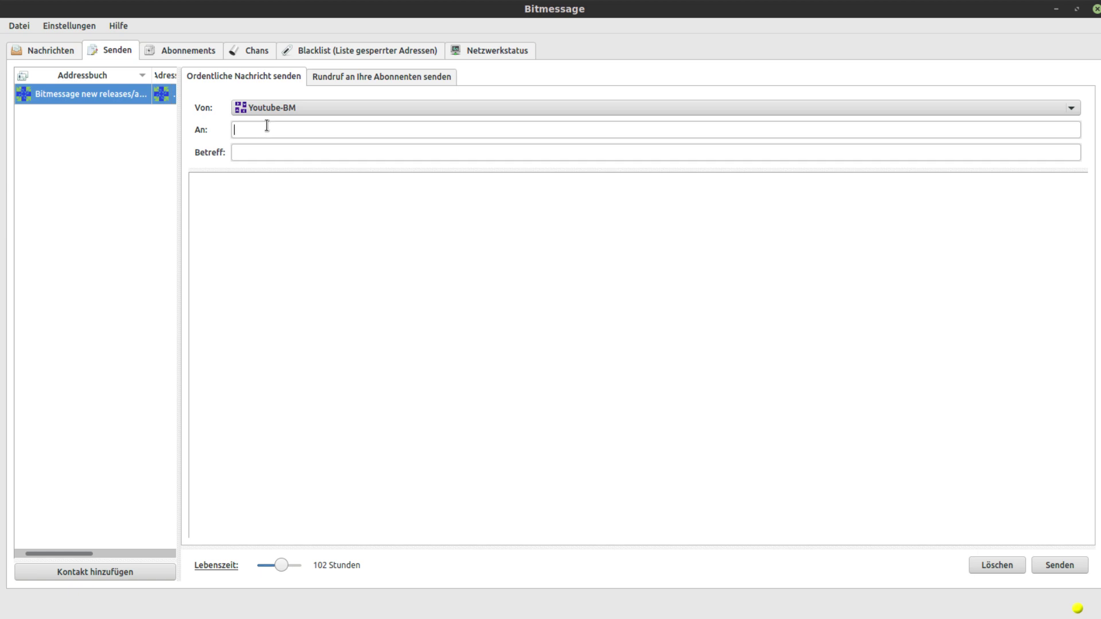
right_click(156, 93)
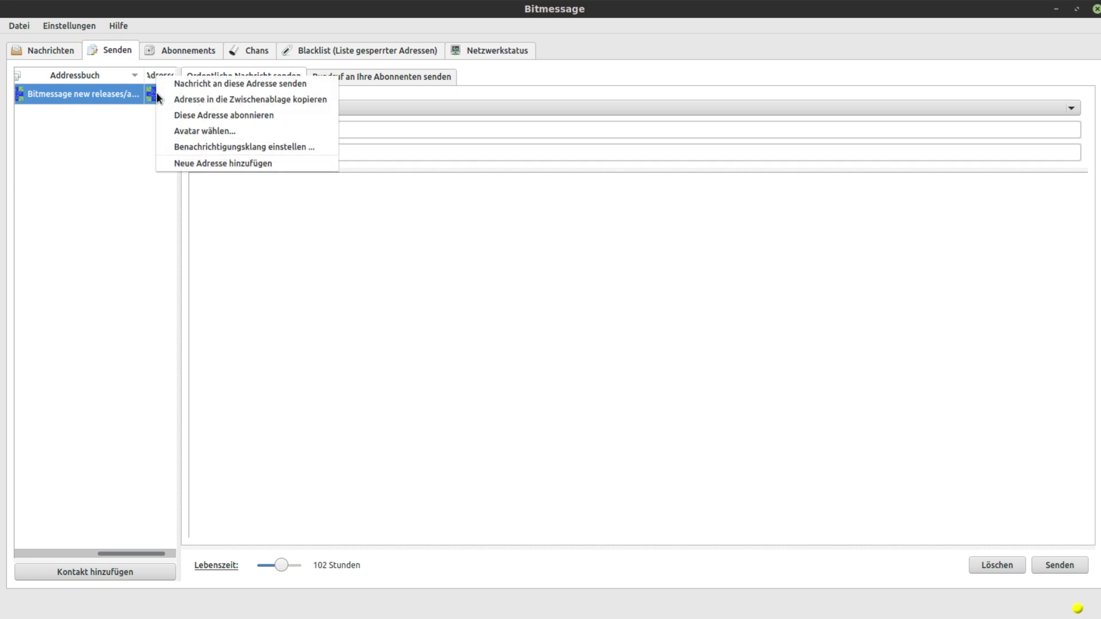
click(197, 84)
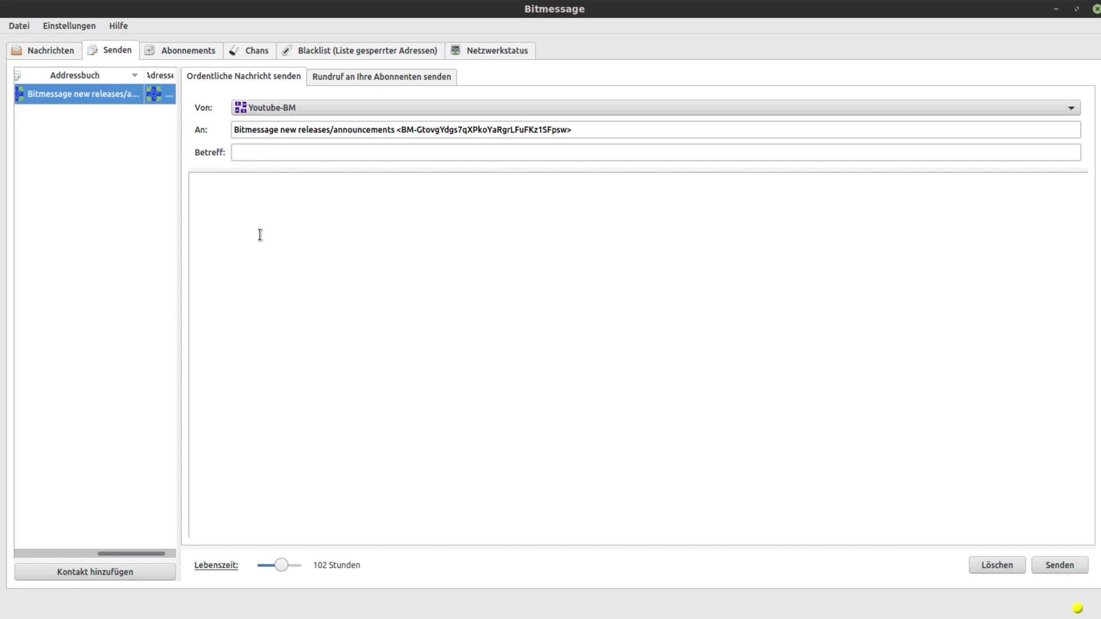
text(Test)
drag(280, 565, 255, 562)
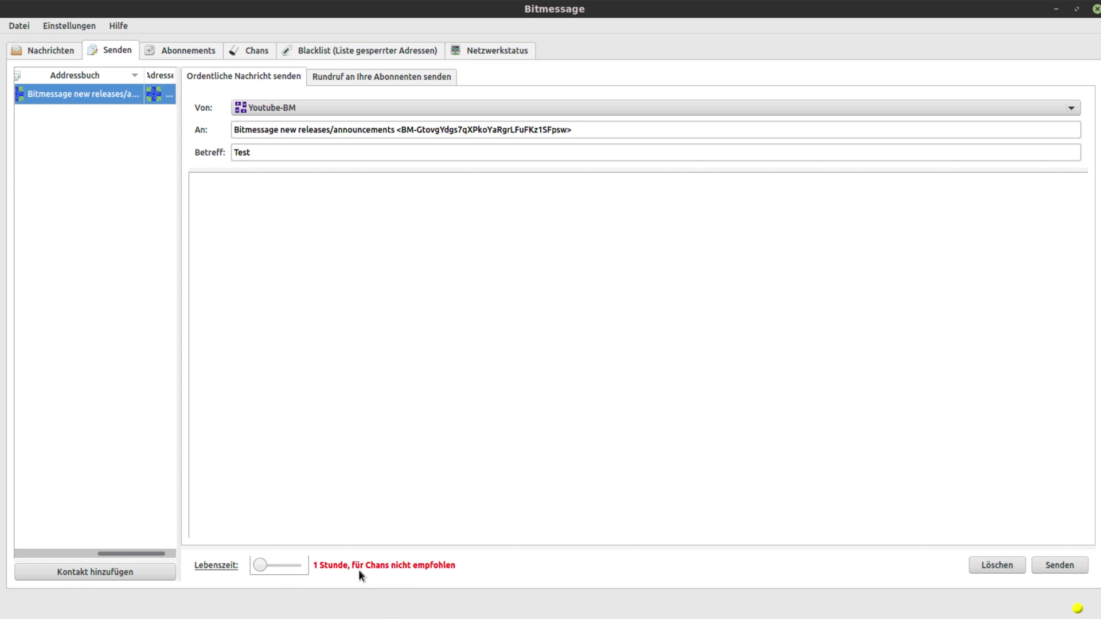
click(335, 447)
text(This)
text(is a test)
click(1061, 567)
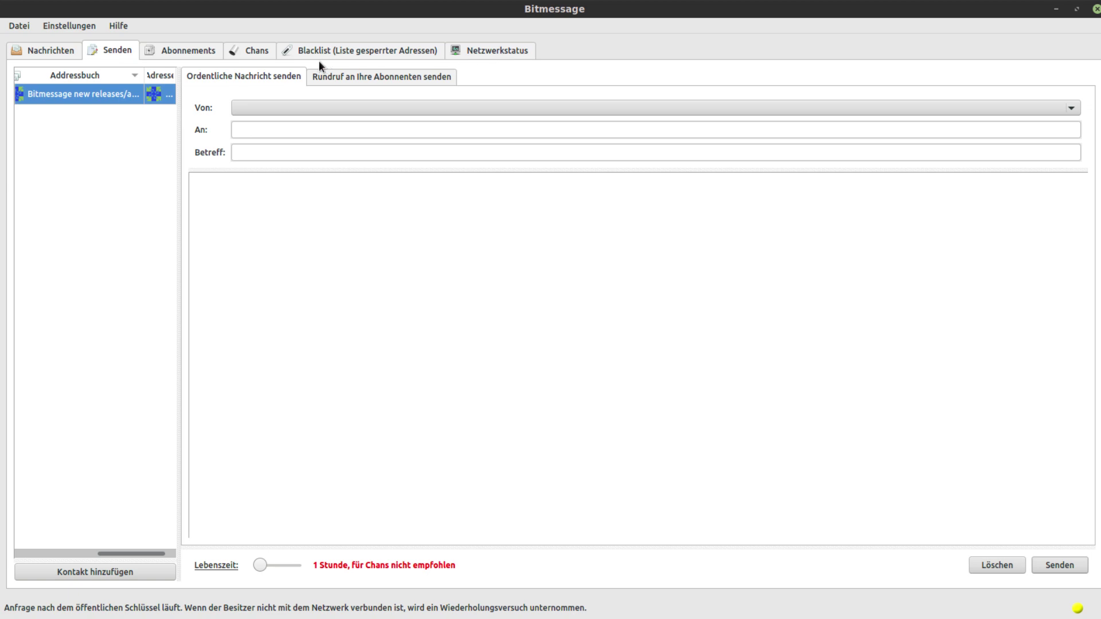
Copy the Youtube-BM address via 'Adresse in die Zwischenablage kopieren' in the Nachrichten tab
click(186, 51)
click(48, 53)
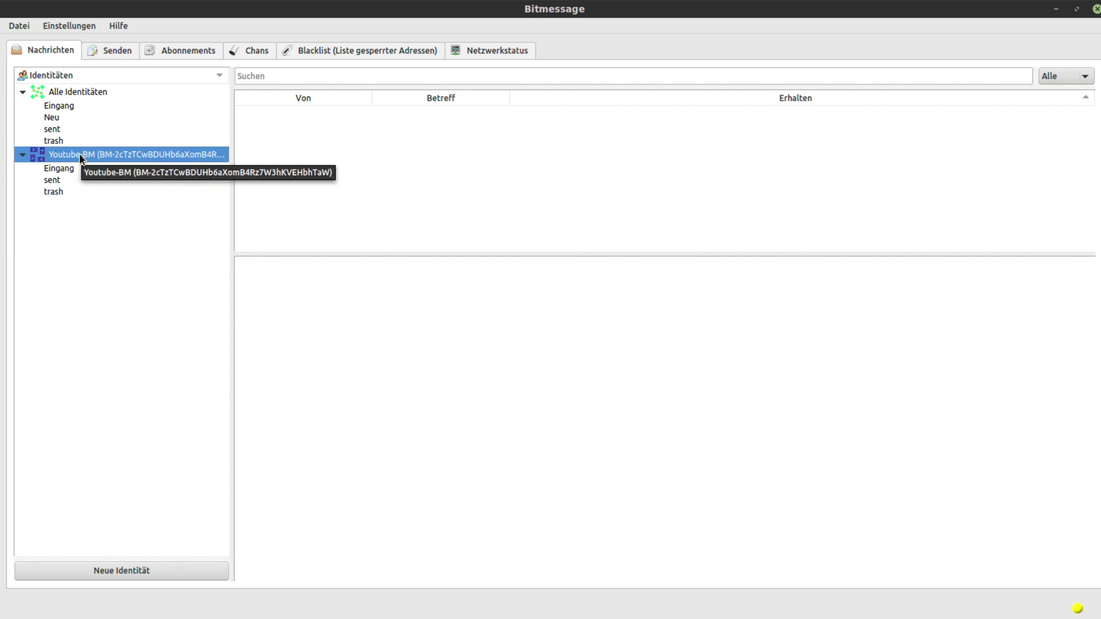
right_click(109, 153)
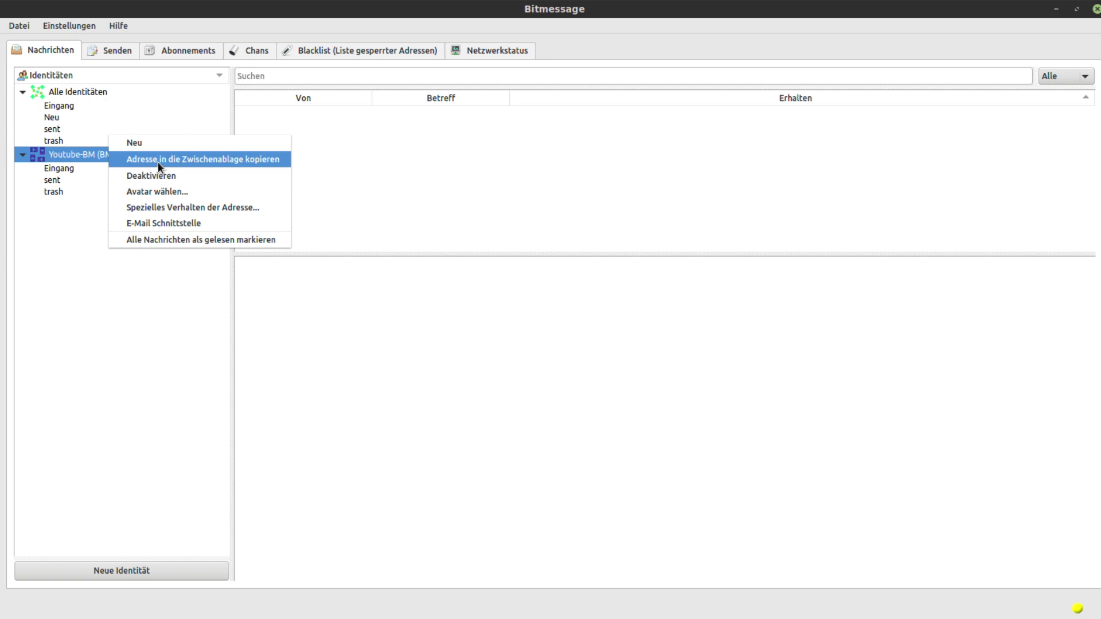
click(200, 379)
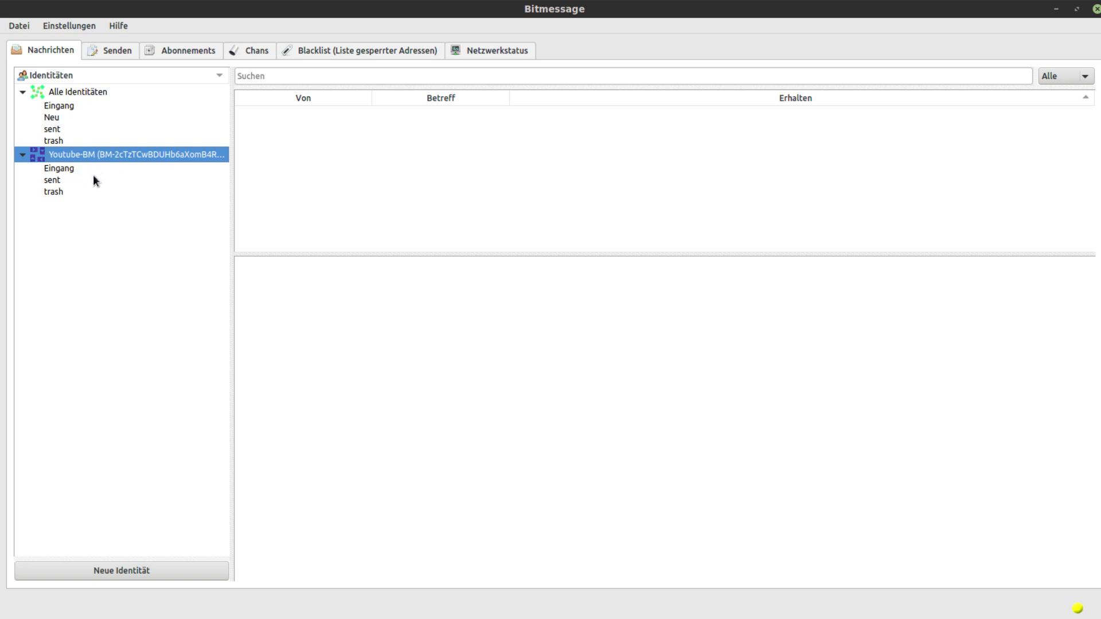
click(21, 29)
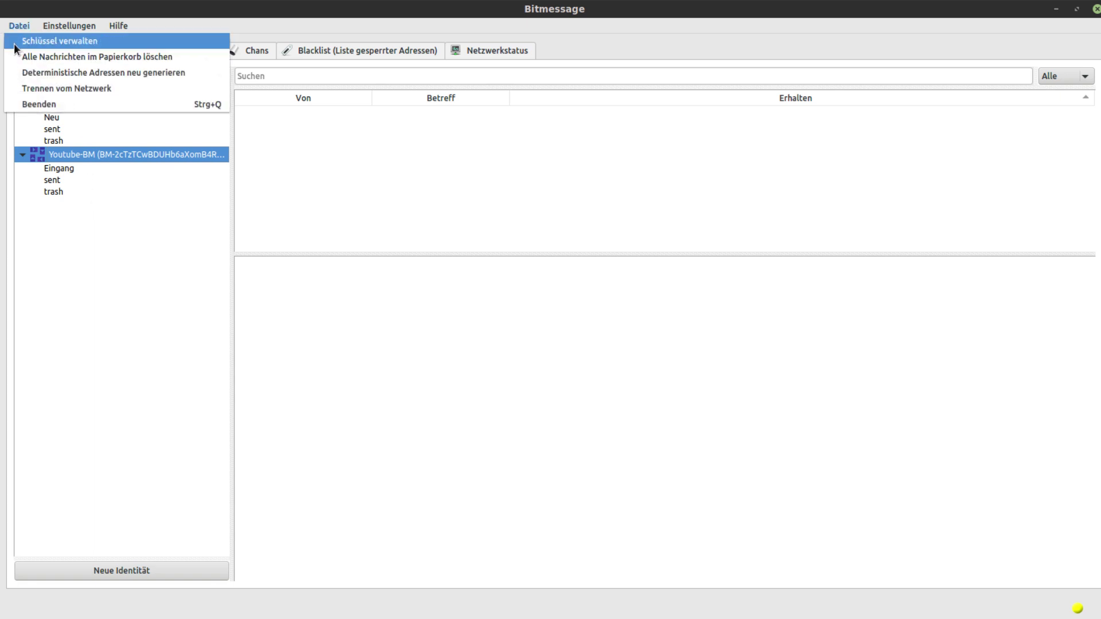
Look up the keys.dat location under Datei > Schlüssel verwalten, then dismiss the notice
click(14, 43)
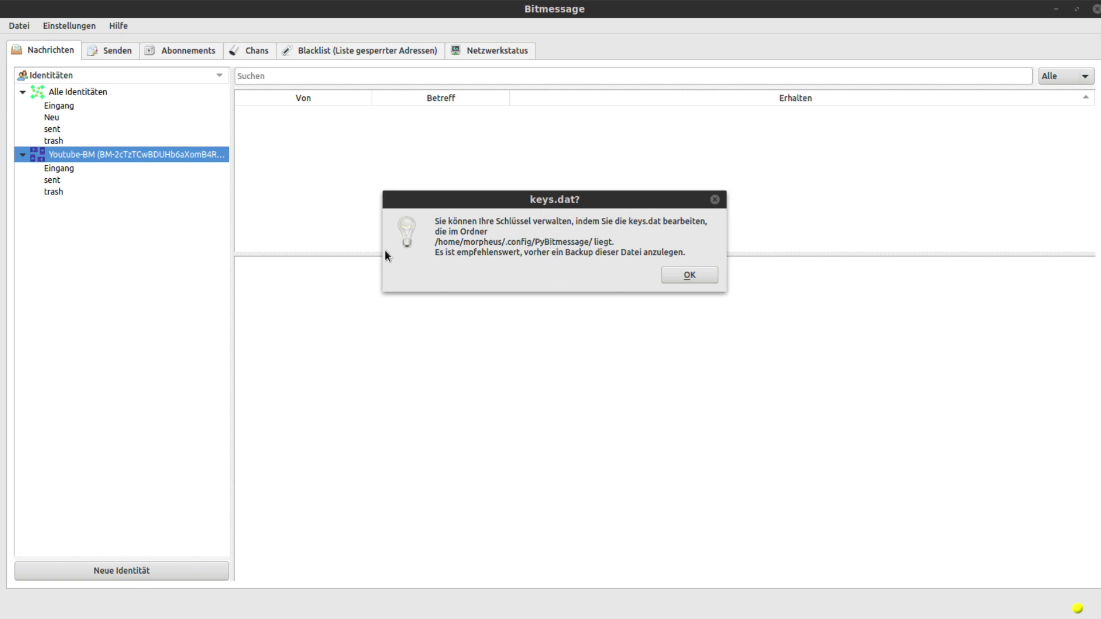
click(665, 277)
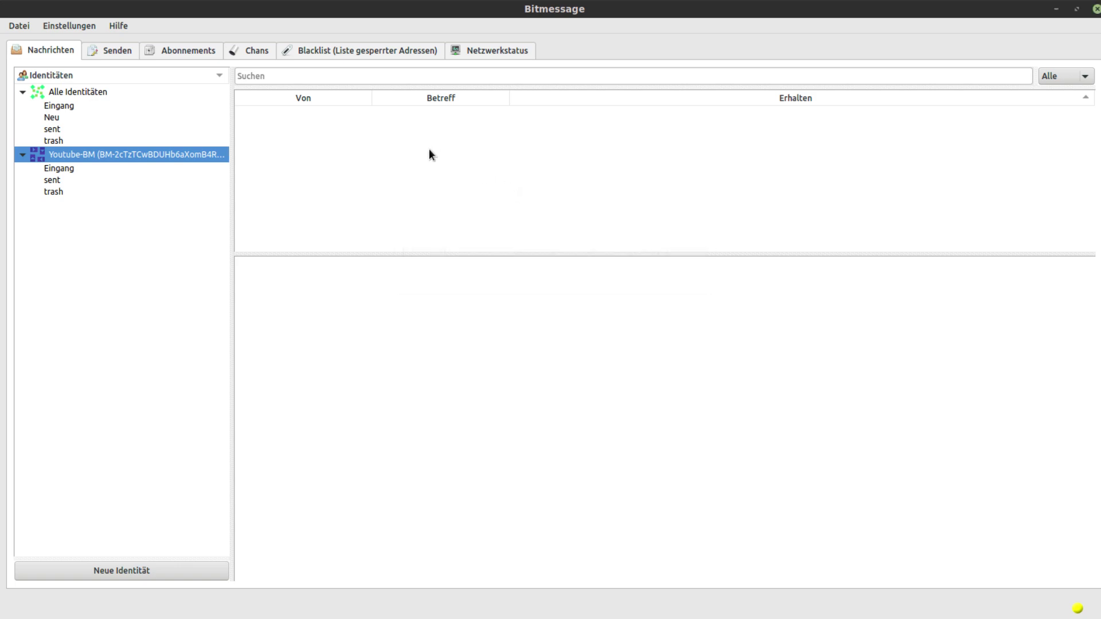